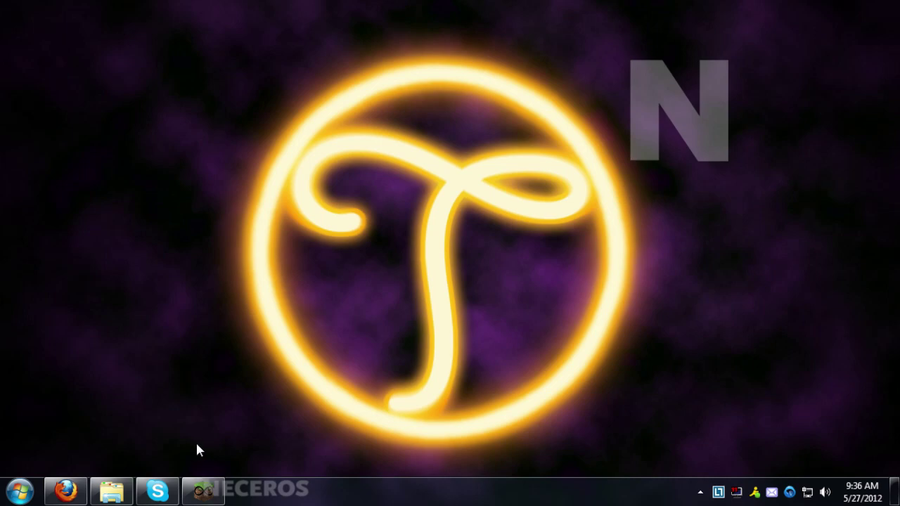
# Restore Firefox and read the MultiMC page's description and install steps, returning to the top.
pyautogui.click(66, 490)
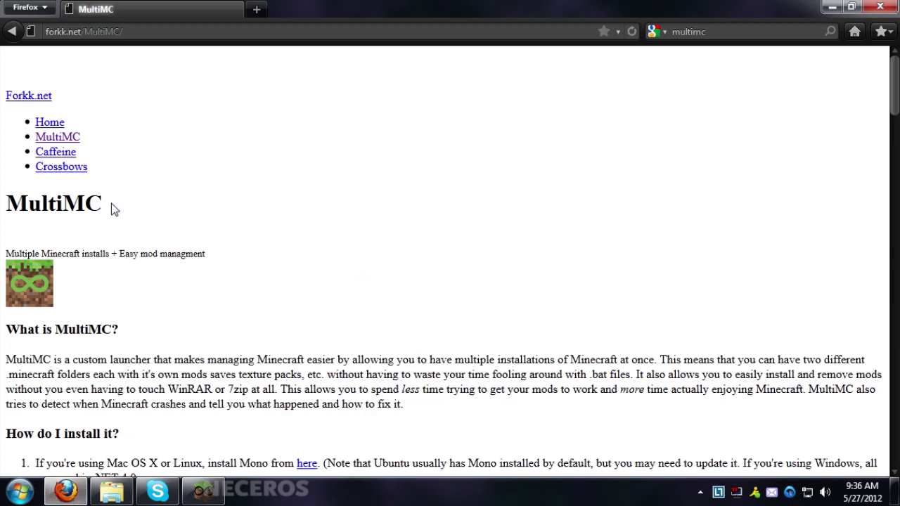
pyautogui.scroll(-2, 203, 235)
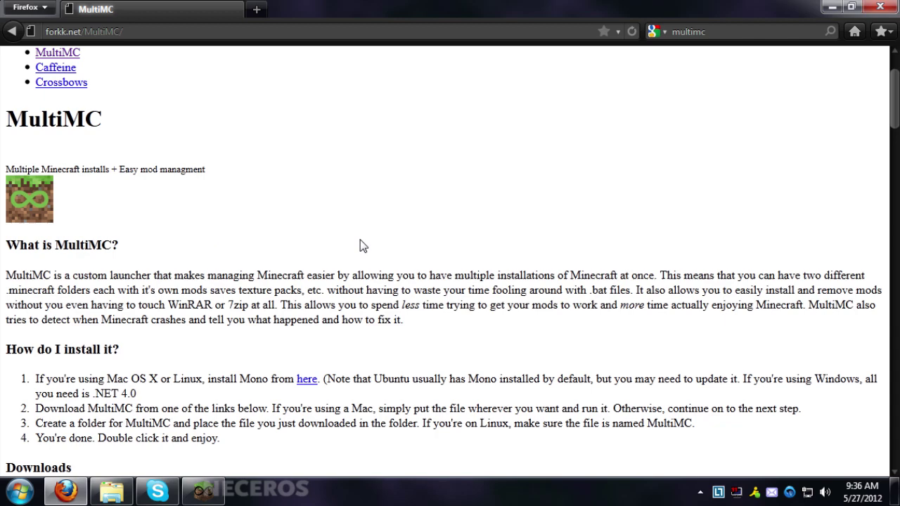
pyautogui.scroll(-2, 355, 243)
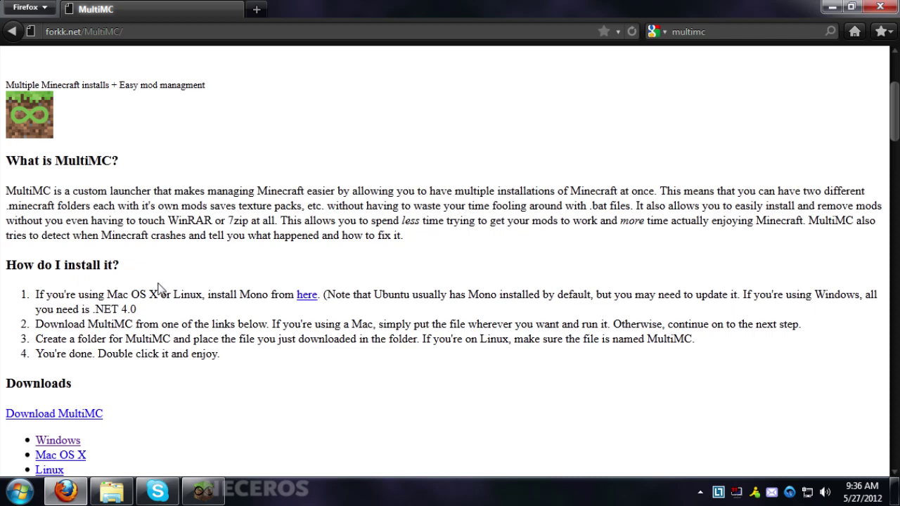
pyautogui.scroll(4, 160, 289)
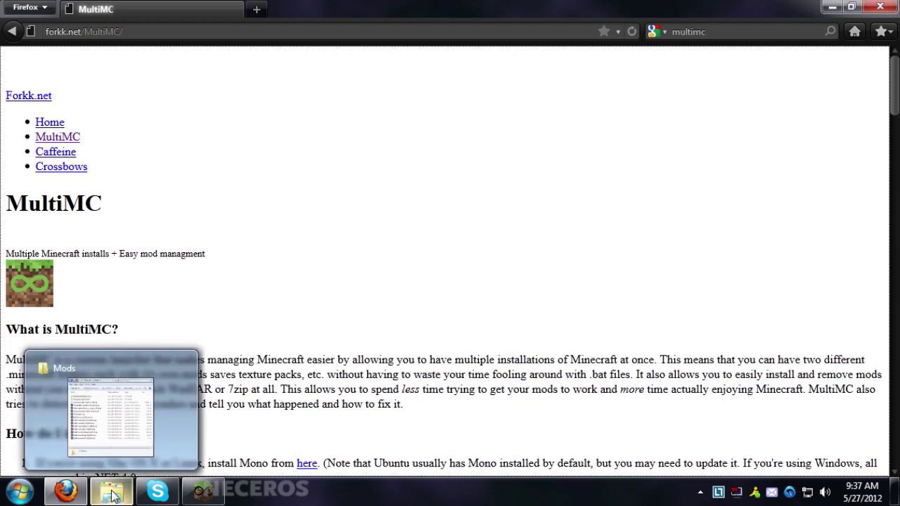
pyautogui.click(111, 425)
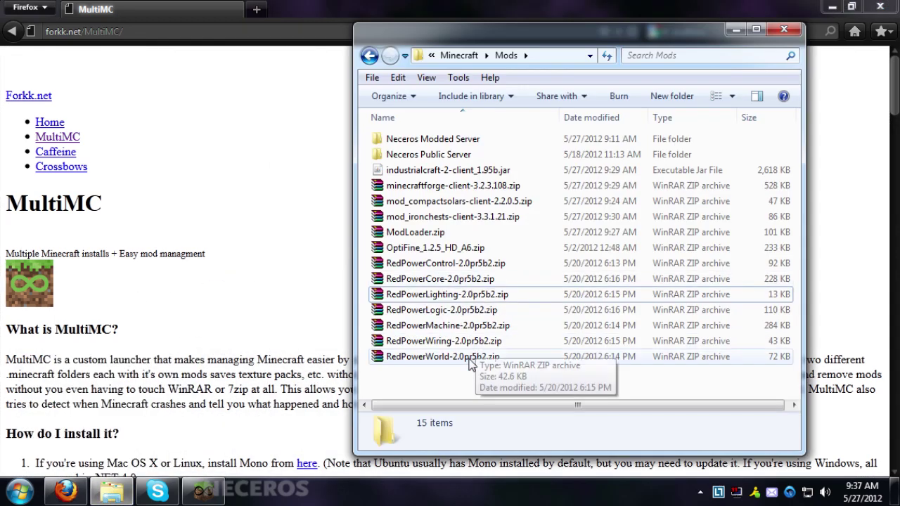
pyautogui.moveTo(457, 387); pyautogui.dragTo(437, 175)
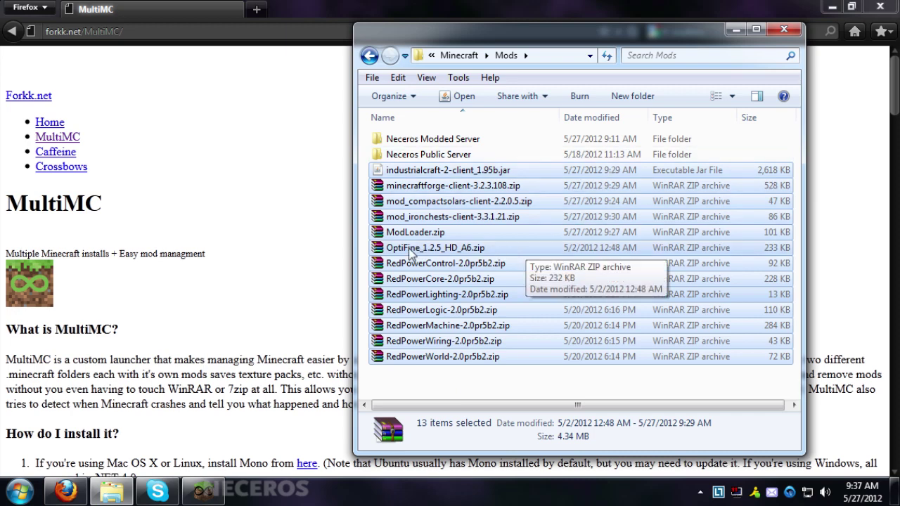
pyautogui.click(517, 378)
pyautogui.click(736, 32)
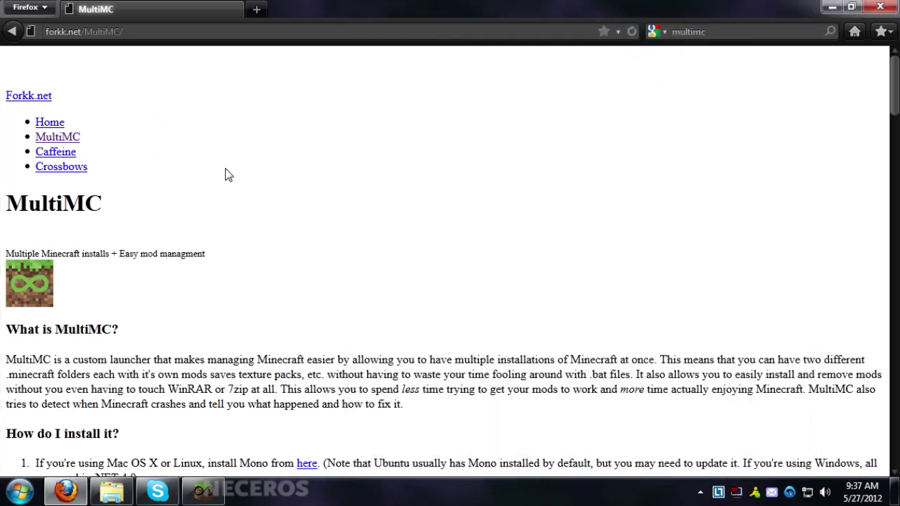
# Follow the MultiMC Windows download link, then go back from the adf.ly wait page.
pyautogui.scroll(-2, 226, 170)
pyautogui.scroll(-6, 225, 170)
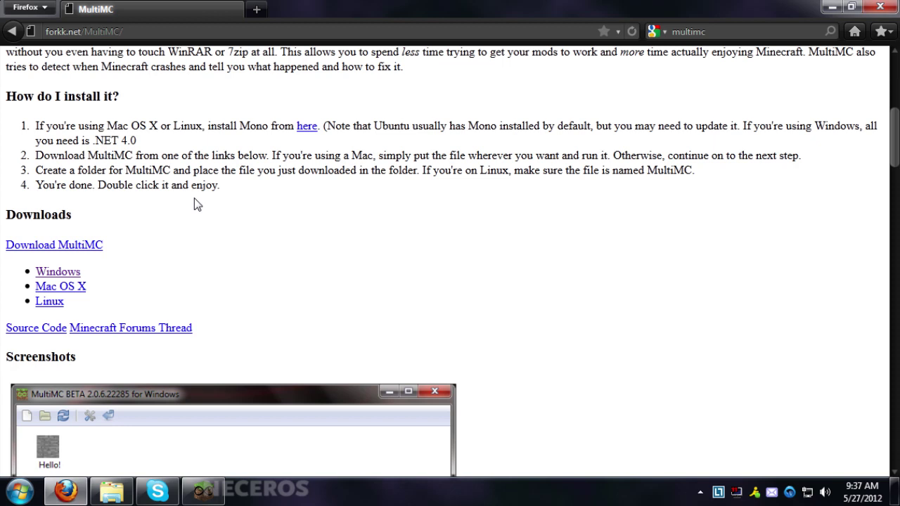
pyautogui.click(64, 276)
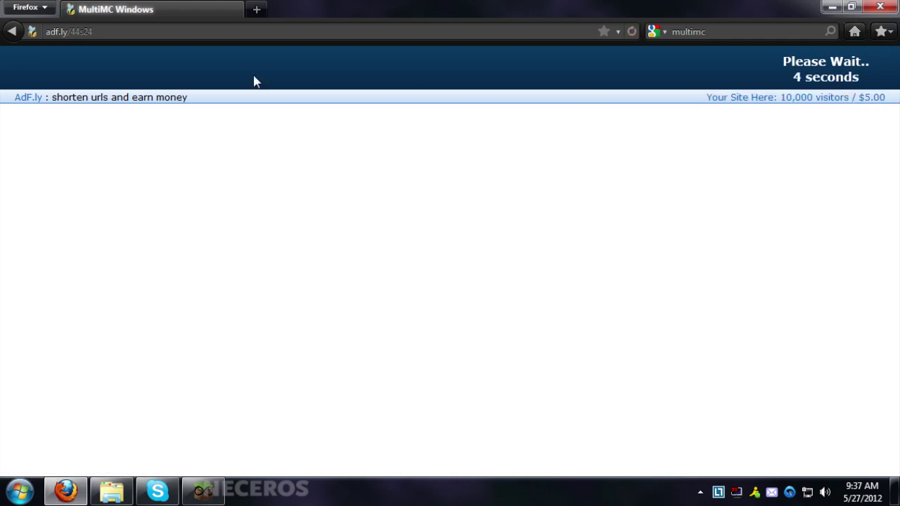
pyautogui.click(13, 32)
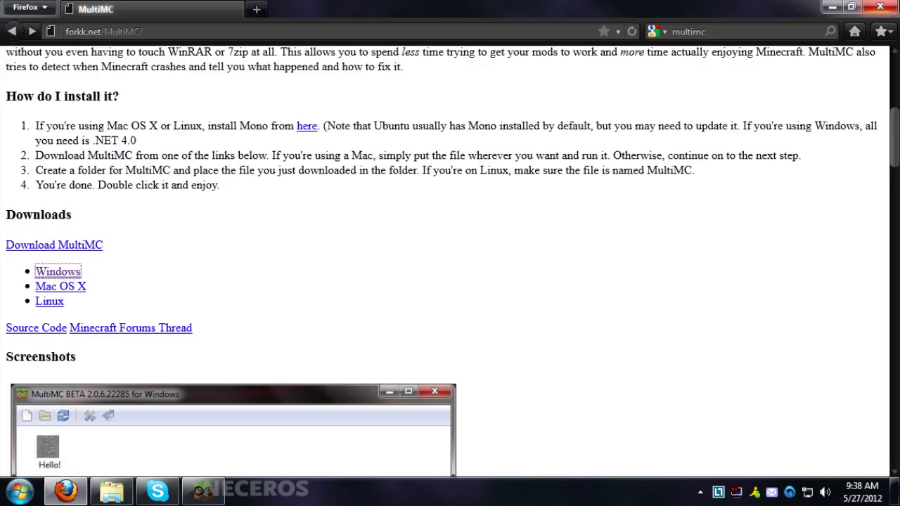
# Close Firefox, launch MultiMC and move its window up and left.
pyautogui.click(879, 6)
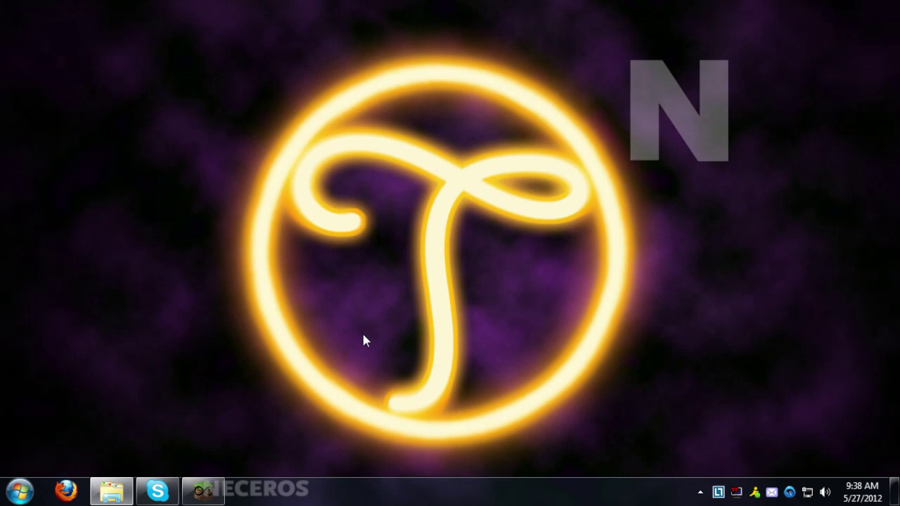
pyautogui.click(203, 491)
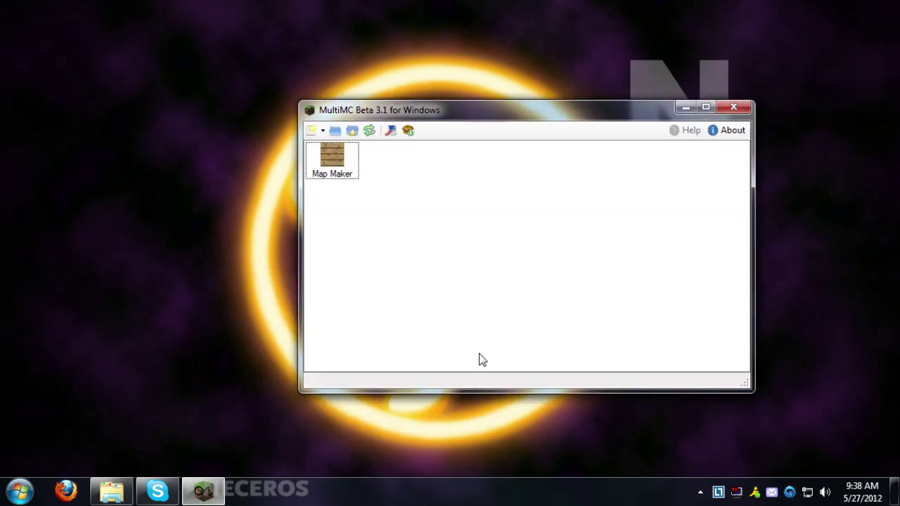
pyautogui.moveTo(535, 117); pyautogui.dragTo(491, 105)
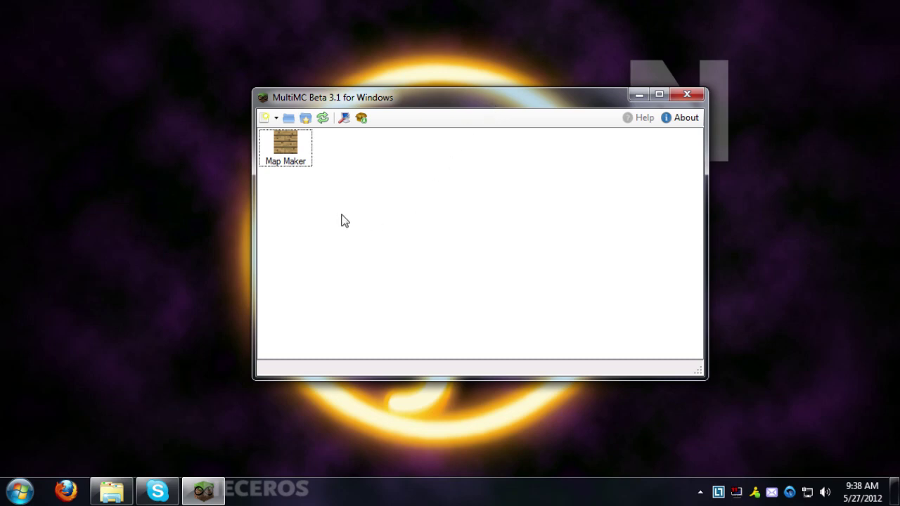
# Create a brand-new instance named 'Neceros Nation Server'.
pyautogui.click(301, 149)
pyautogui.click(401, 171)
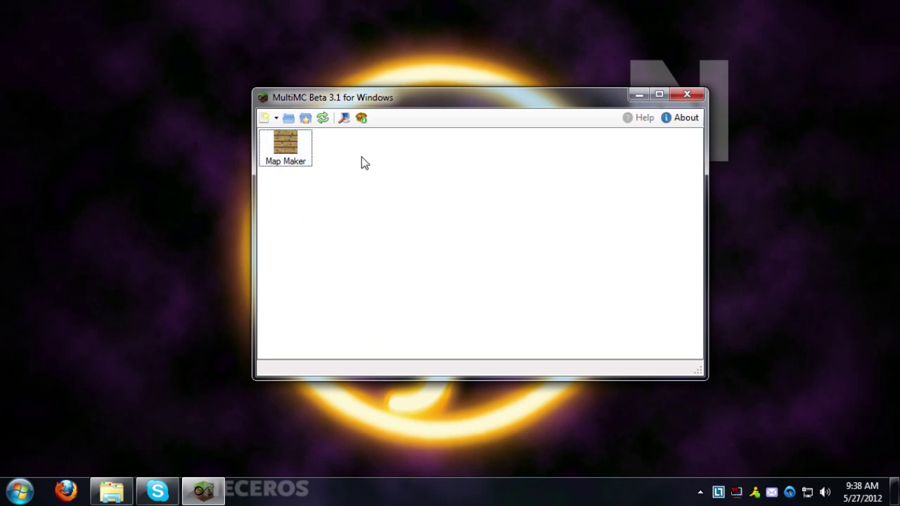
pyautogui.click(276, 118)
pyautogui.click(277, 116)
pyautogui.click(279, 116)
pyautogui.click(322, 136)
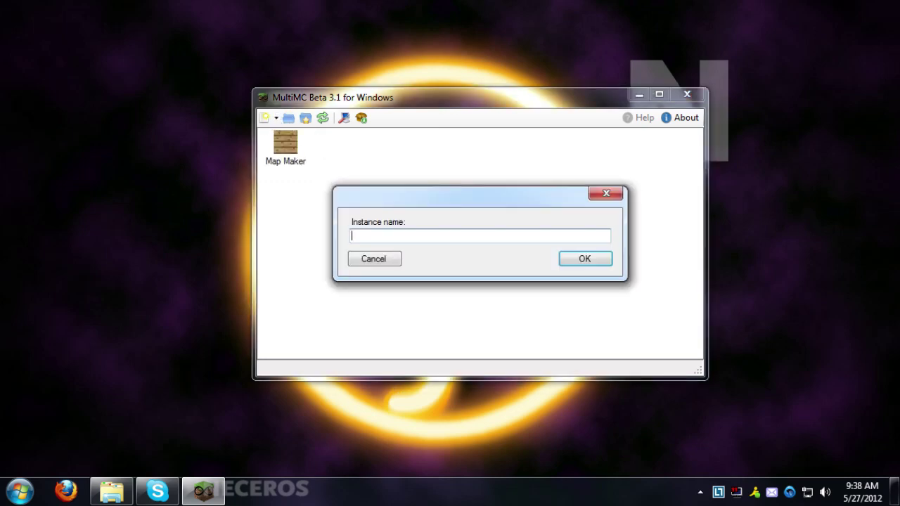
pyautogui.write('Neceros Nation Server')
pyautogui.press('Return')
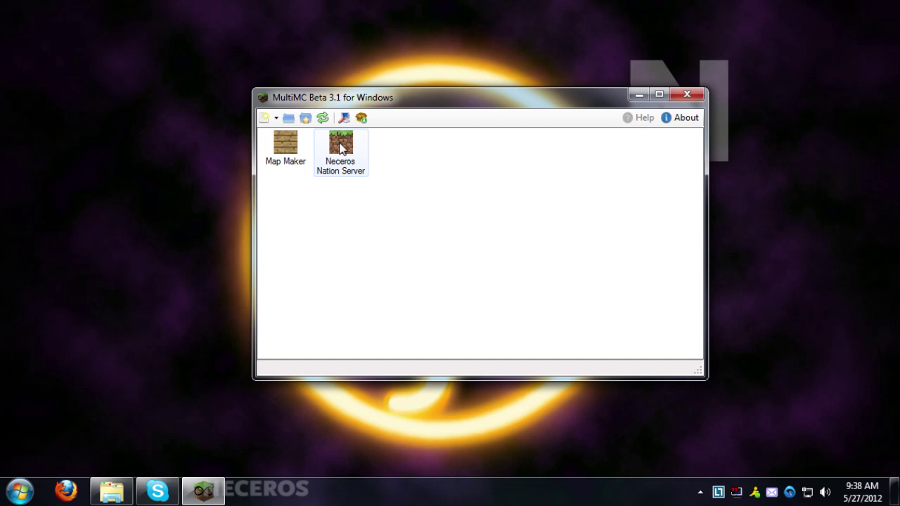
# Change the Neceros Nation Server instance's icon from the grass block to tnt.
pyautogui.click(342, 148)
pyautogui.rightClick(342, 147)
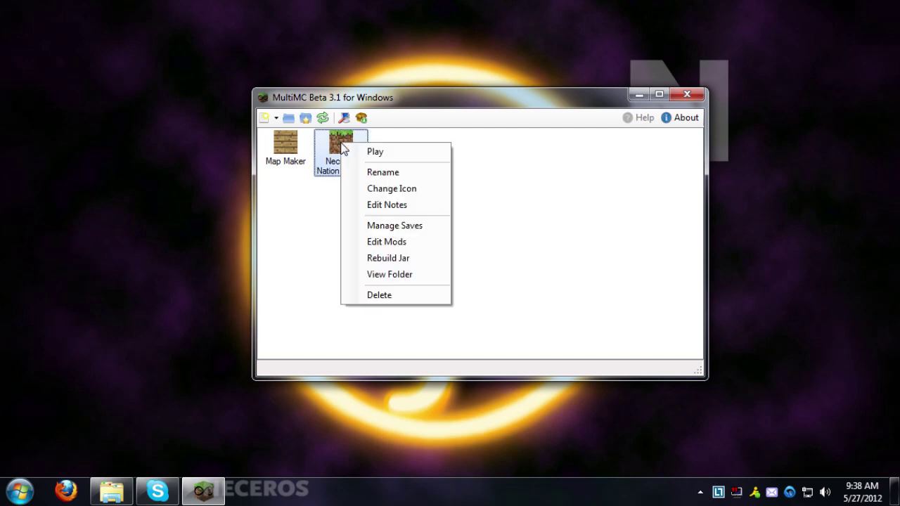
pyautogui.click(406, 189)
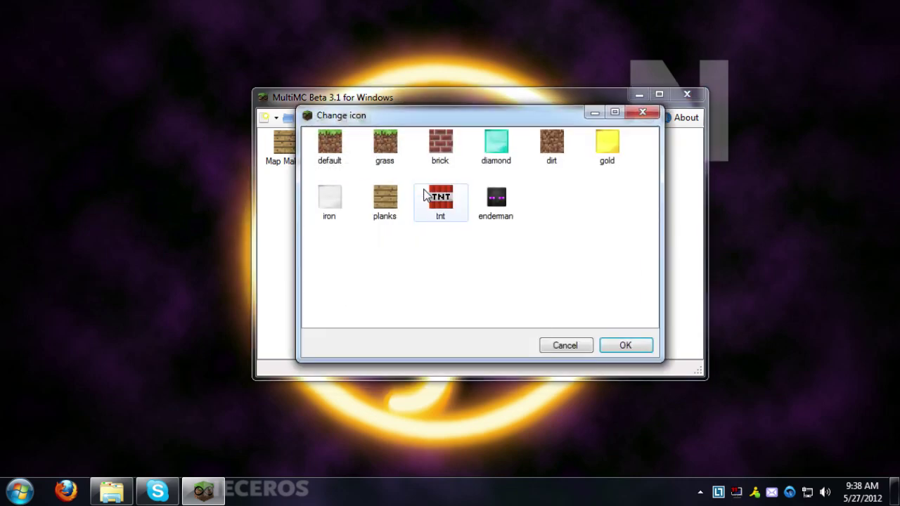
pyautogui.click(425, 195)
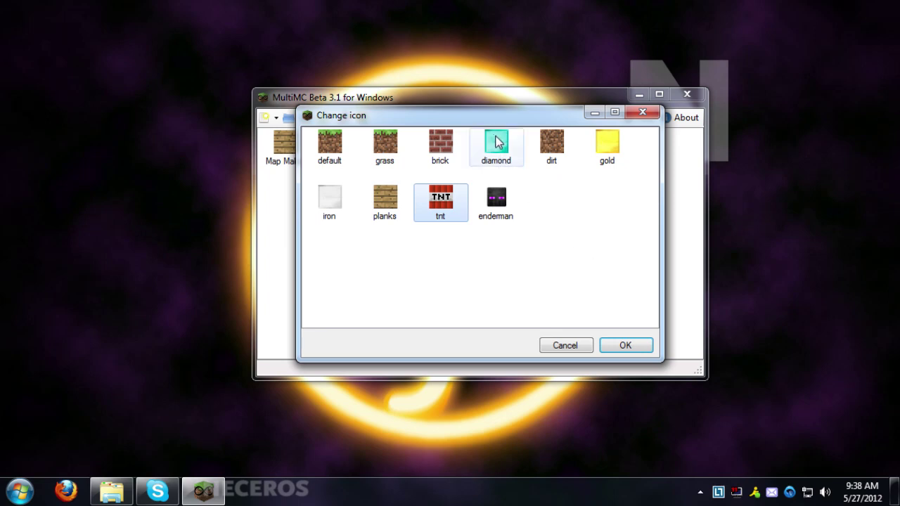
pyautogui.click(636, 345)
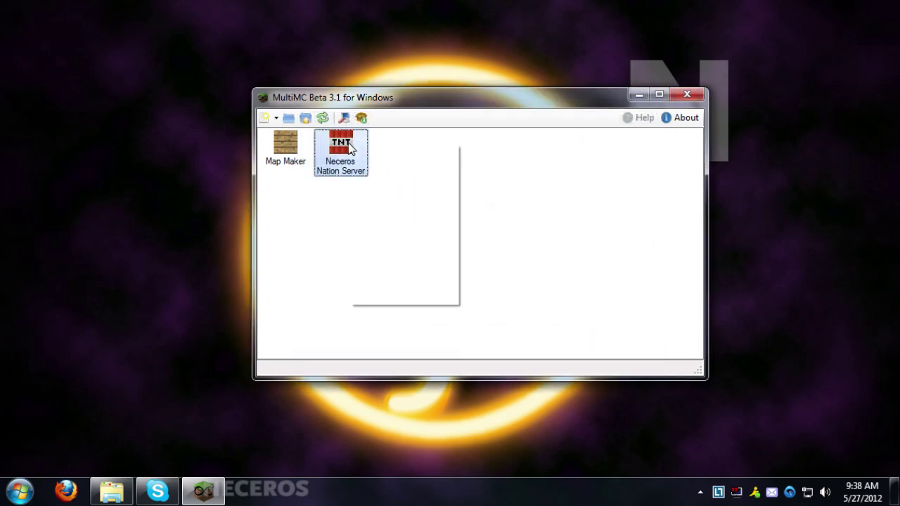
pyautogui.rightClick(350, 146)
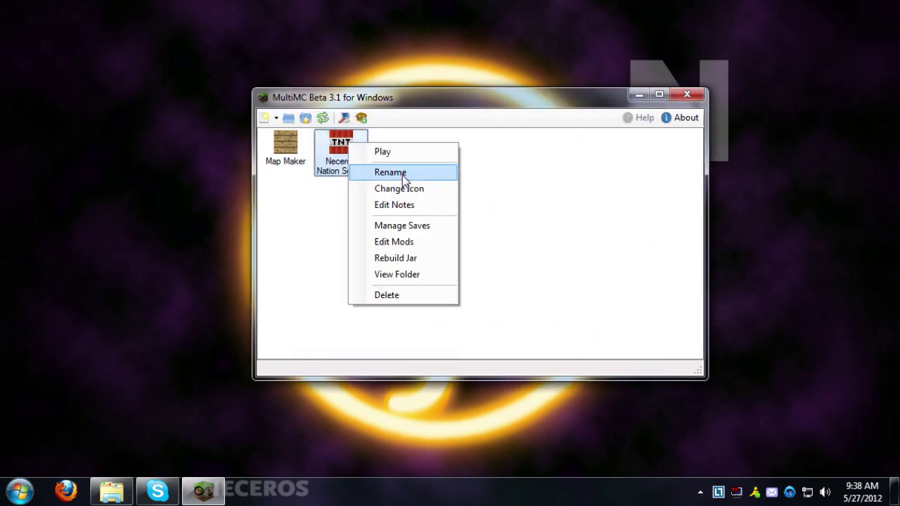
# Open Edit mods on the minecraft.jar tab and place it beside the Mods folder window.
pyautogui.click(409, 243)
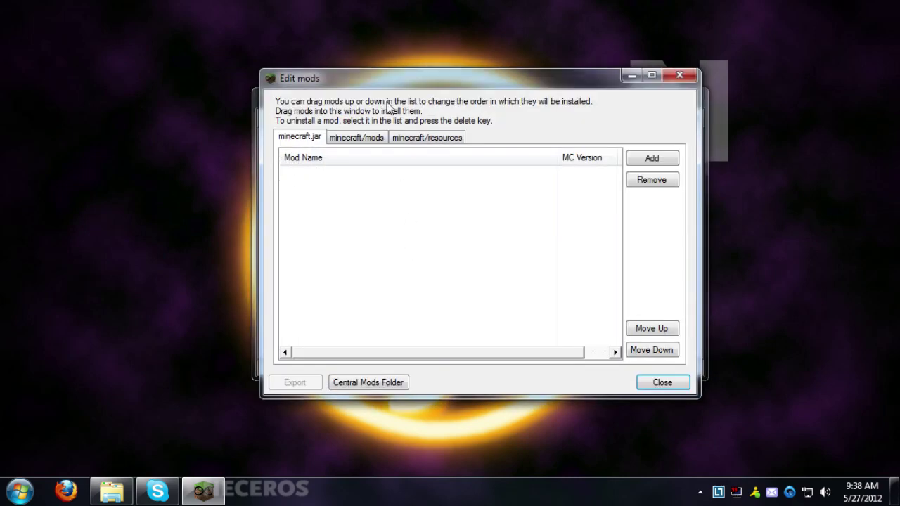
pyautogui.moveTo(403, 83); pyautogui.dragTo(405, 131)
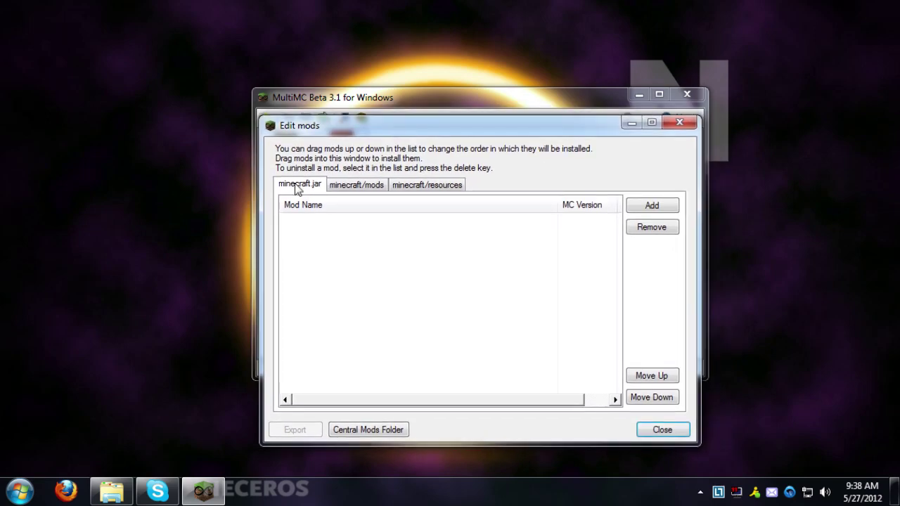
pyautogui.click(355, 185)
pyautogui.click(424, 185)
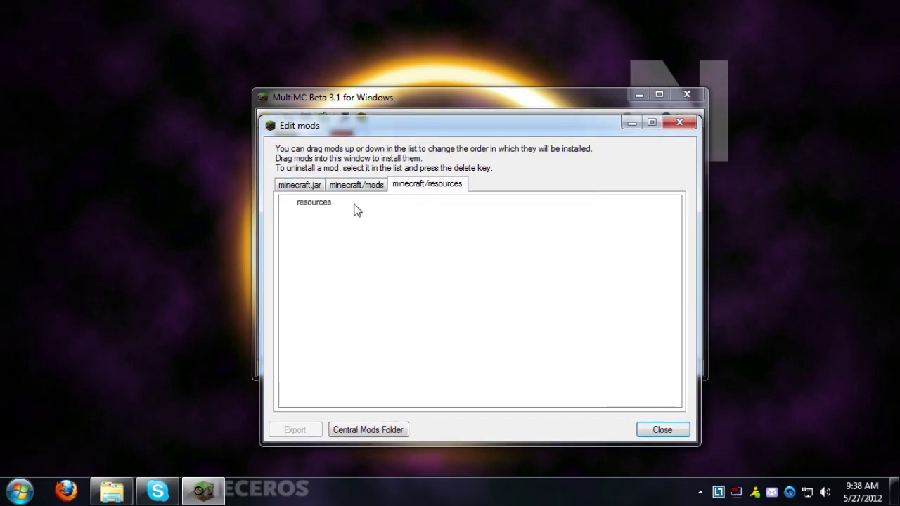
pyautogui.click(356, 185)
pyautogui.click(309, 184)
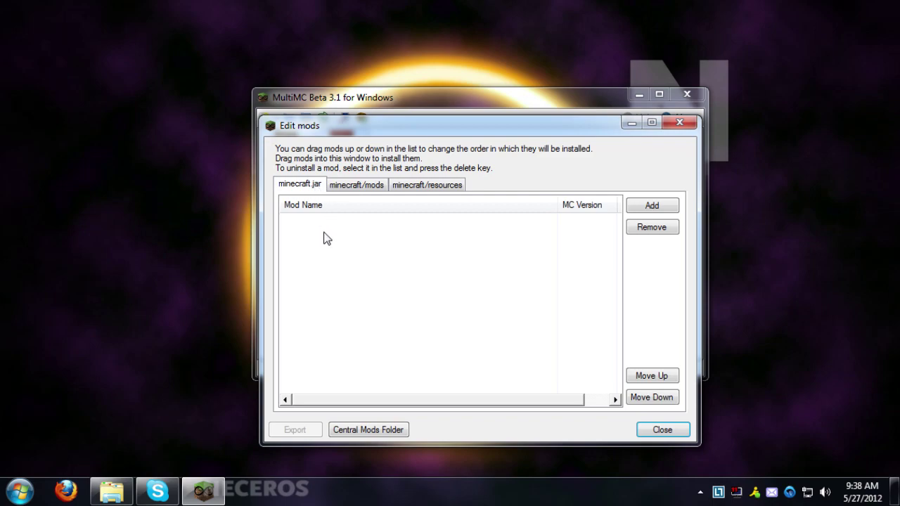
pyautogui.click(111, 490)
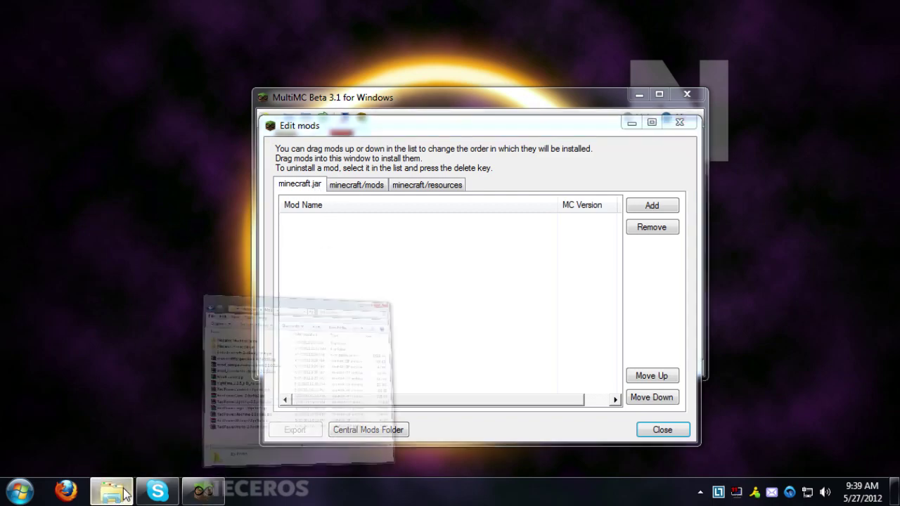
pyautogui.moveTo(639, 28); pyautogui.dragTo(289, 43)
pyautogui.moveTo(538, 123); pyautogui.dragTo(542, 84)
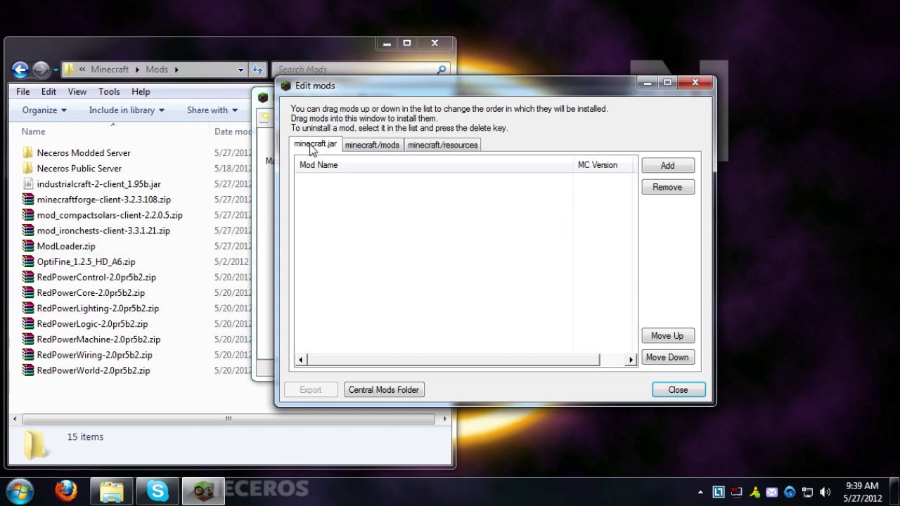
# Add ModLoader, minecraftforge-client-3.2.3.108, then OptiFine_1.2.5_HD_A6 to minecraft.jar, keeping ModLoader first.
pyautogui.moveTo(66, 246); pyautogui.dragTo(379, 236)
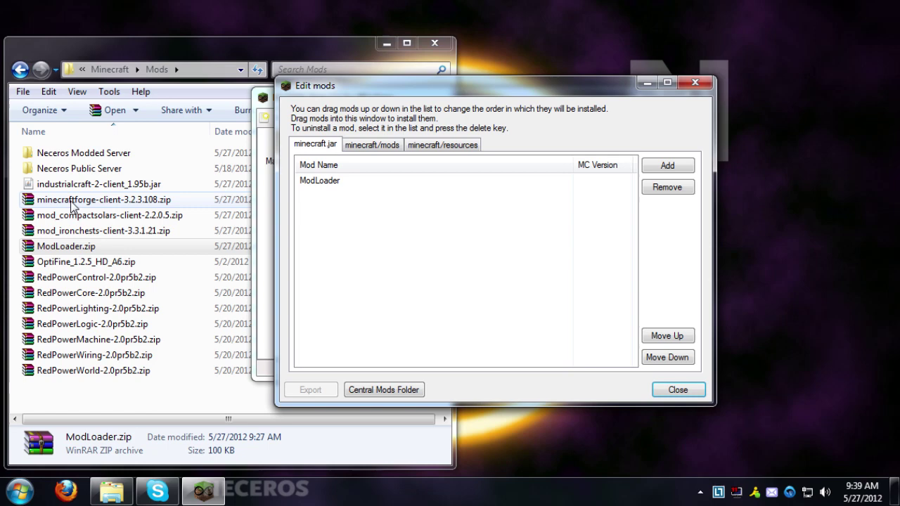
pyautogui.moveTo(82, 203); pyautogui.dragTo(340, 227)
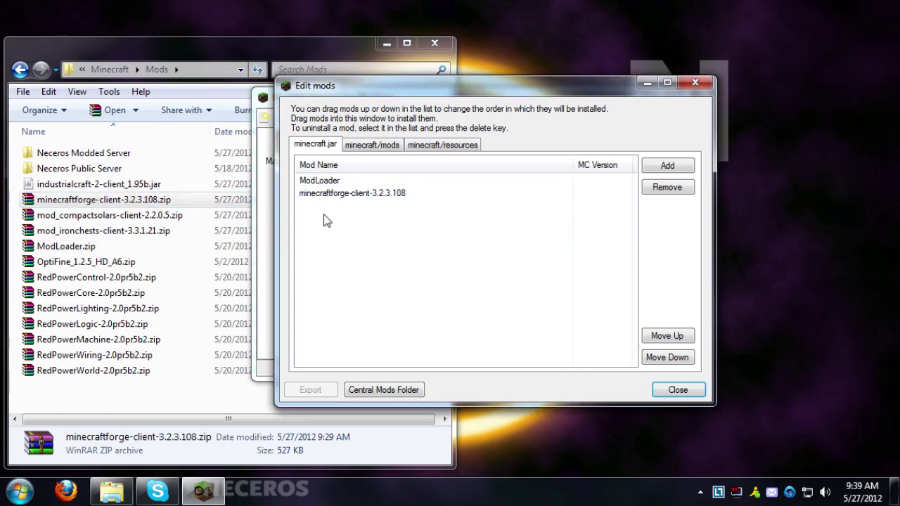
pyautogui.click(330, 192)
pyautogui.moveTo(330, 191); pyautogui.dragTo(332, 182)
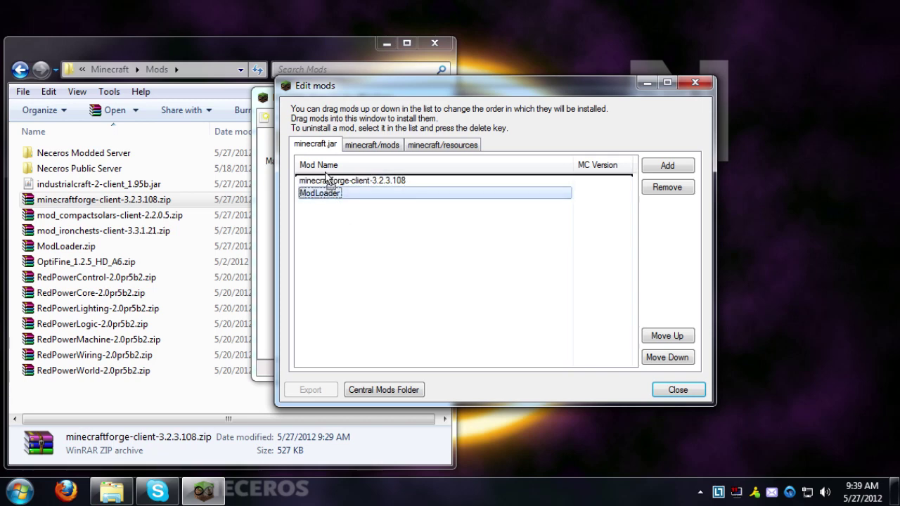
pyautogui.moveTo(325, 174); pyautogui.dragTo(326, 175)
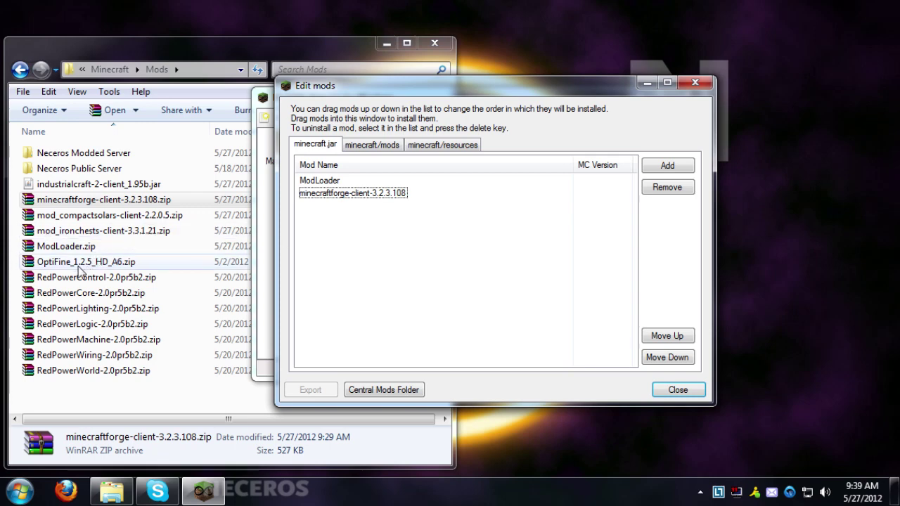
pyautogui.moveTo(80, 265); pyautogui.dragTo(353, 250)
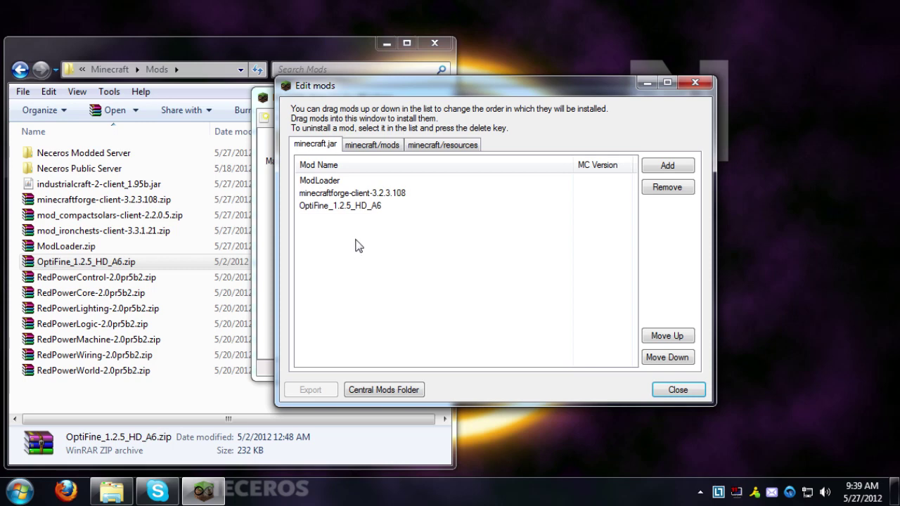
pyautogui.moveTo(377, 252)
pyautogui.mouseDown()
pyautogui.moveTo(295, 156)
pyautogui.moveTo(374, 264)
pyautogui.mouseUp()
# Add industrialcraft-2-client_1.95b and all seven RedPower 2.0pr5b2 modules to minecraft/mods.
pyautogui.click(374, 146)
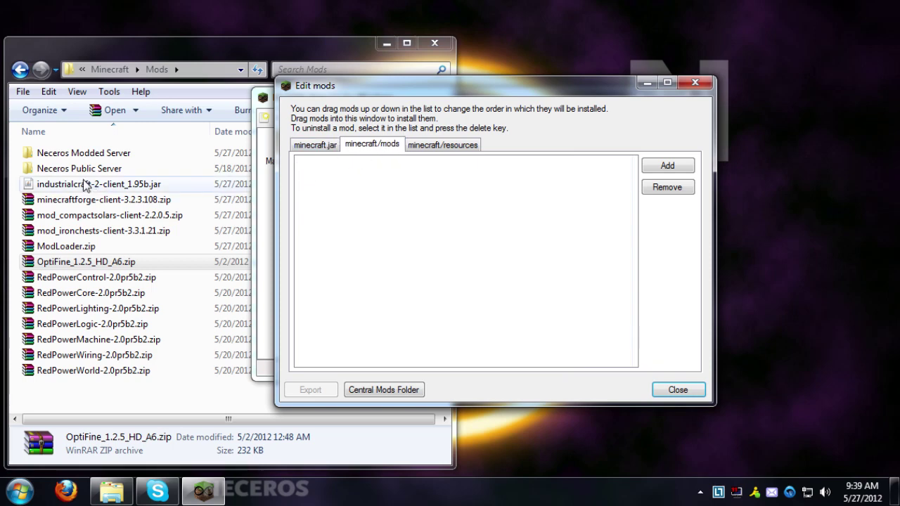
pyautogui.moveTo(86, 185); pyautogui.dragTo(375, 191)
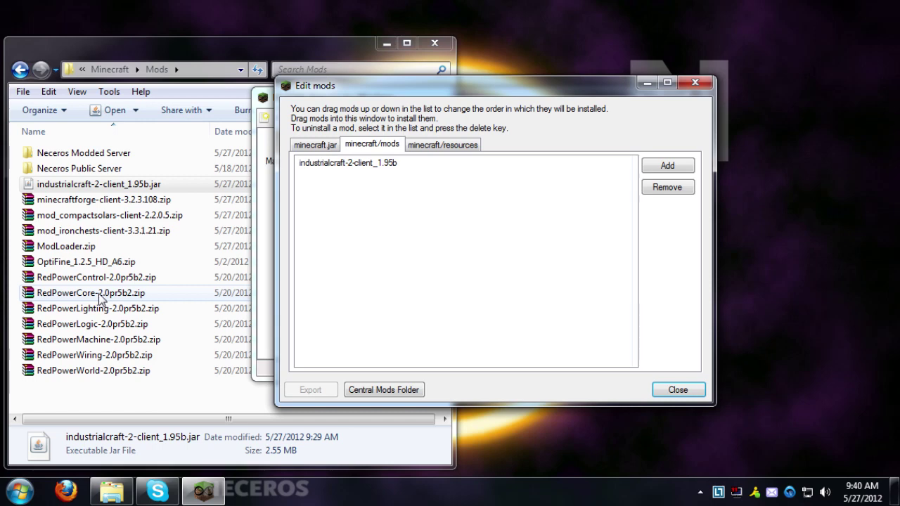
pyautogui.moveTo(100, 298); pyautogui.dragTo(330, 192)
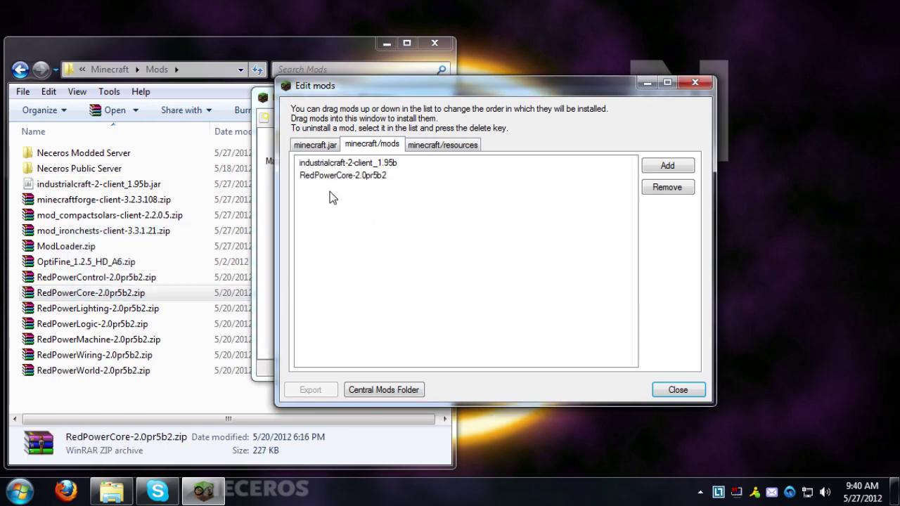
pyautogui.moveTo(100, 280); pyautogui.dragTo(393, 218)
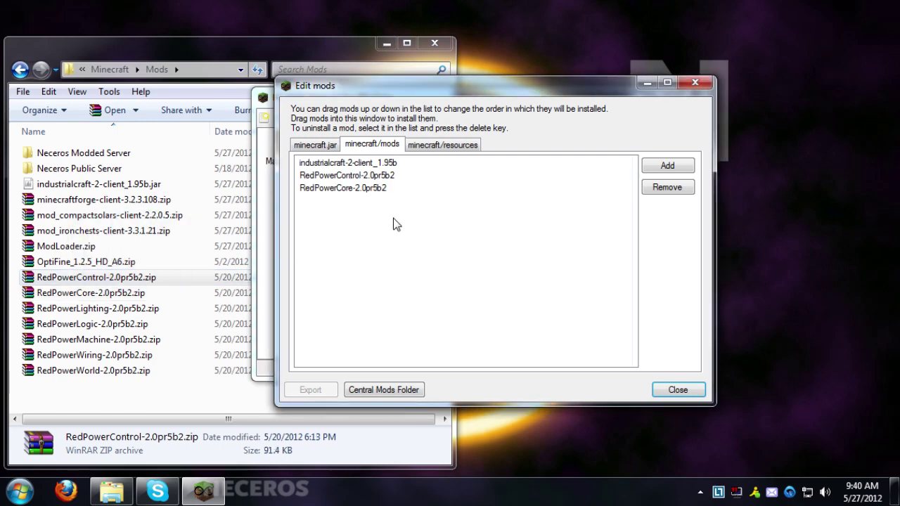
pyautogui.click(352, 187)
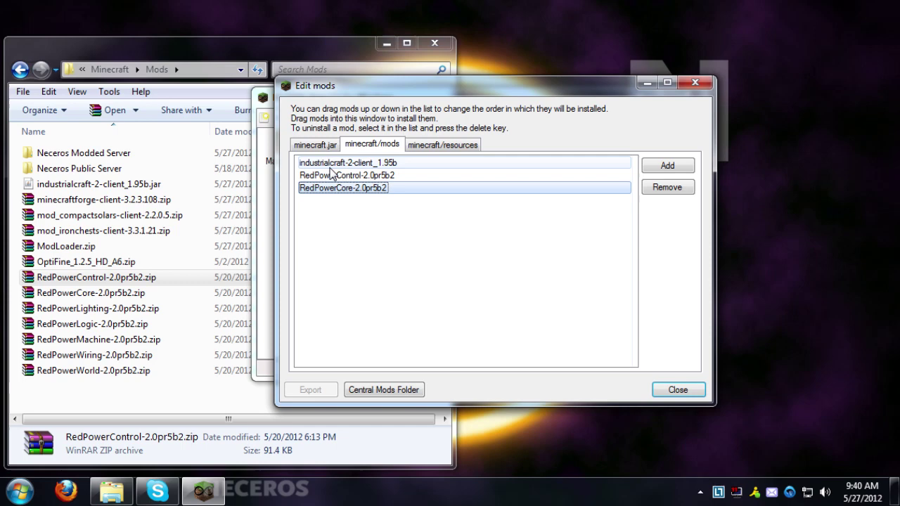
pyautogui.click(331, 174)
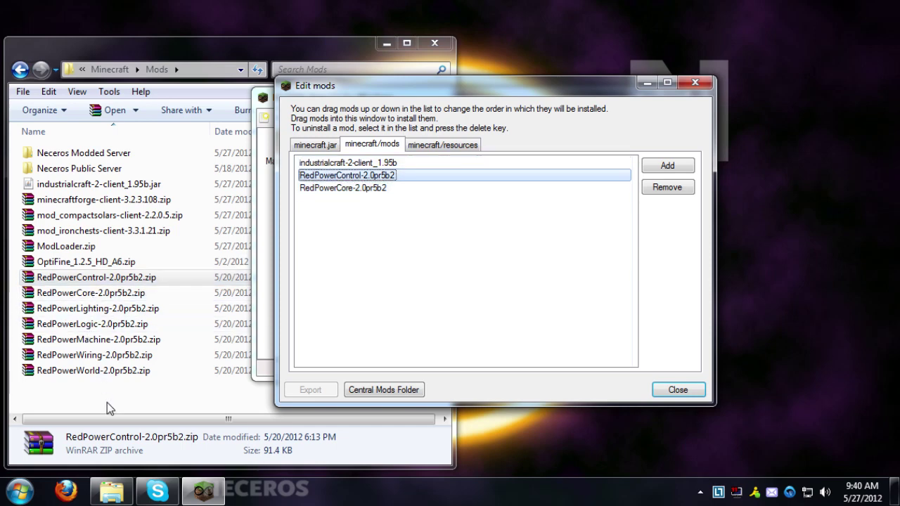
pyautogui.moveTo(107, 399); pyautogui.dragTo(502, 284)
pyautogui.click(353, 215)
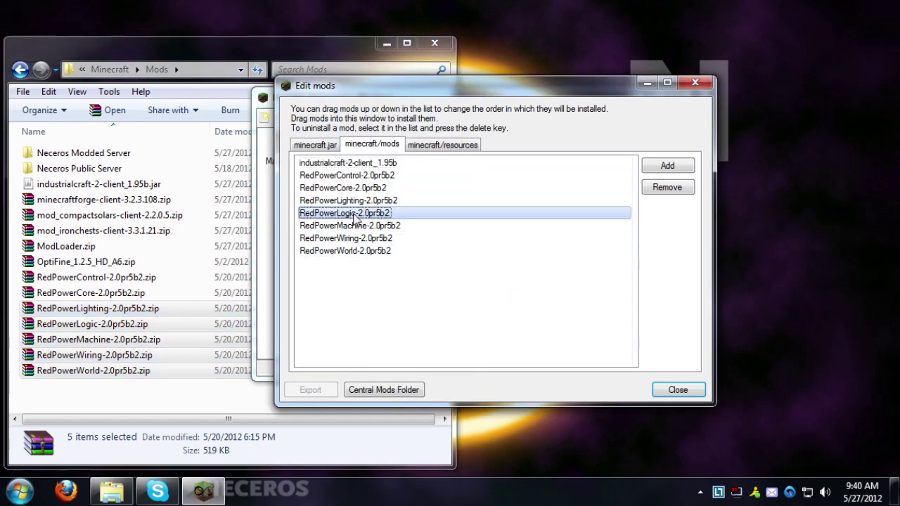
# Add mod_compactsolars-client-2.2.0.5 and mod_ironchests-client-3.3.1.21 to minecraft/mods and check the entries.
pyautogui.click(102, 230)
pyautogui.keyDown('ctrl'); pyautogui.click(99, 218); pyautogui.keyUp('ctrl')
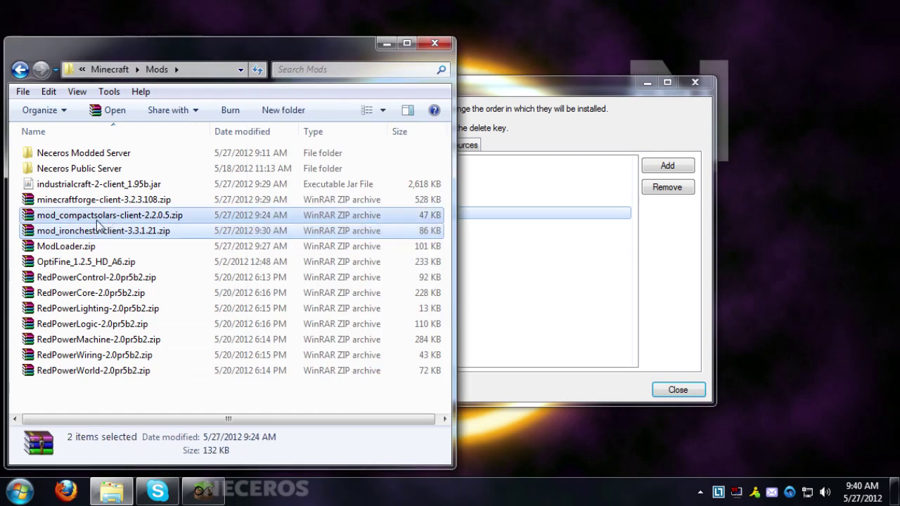
pyautogui.moveTo(99, 223); pyautogui.dragTo(505, 331)
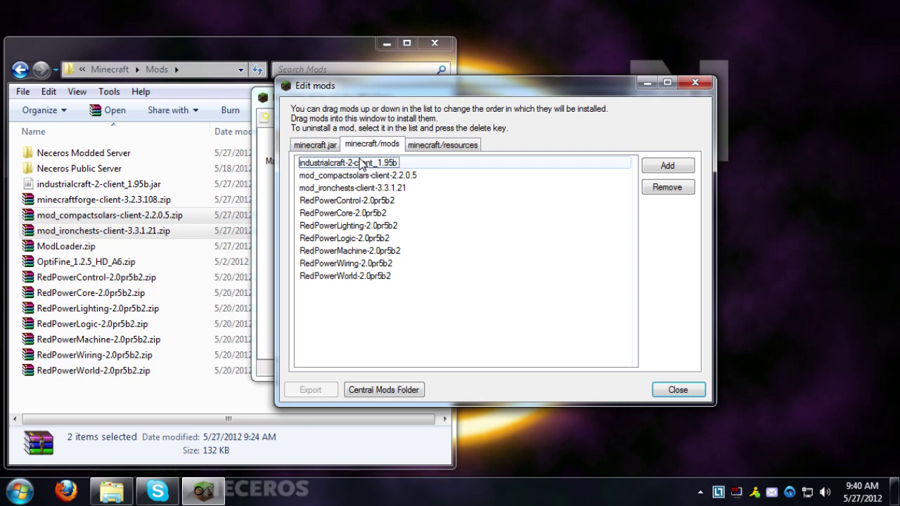
pyautogui.moveTo(363, 294); pyautogui.dragTo(336, 204)
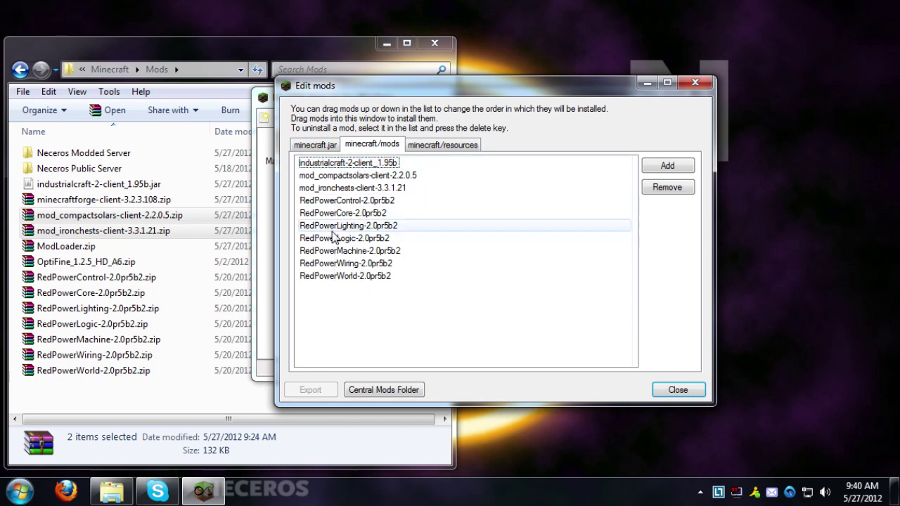
pyautogui.click(336, 190)
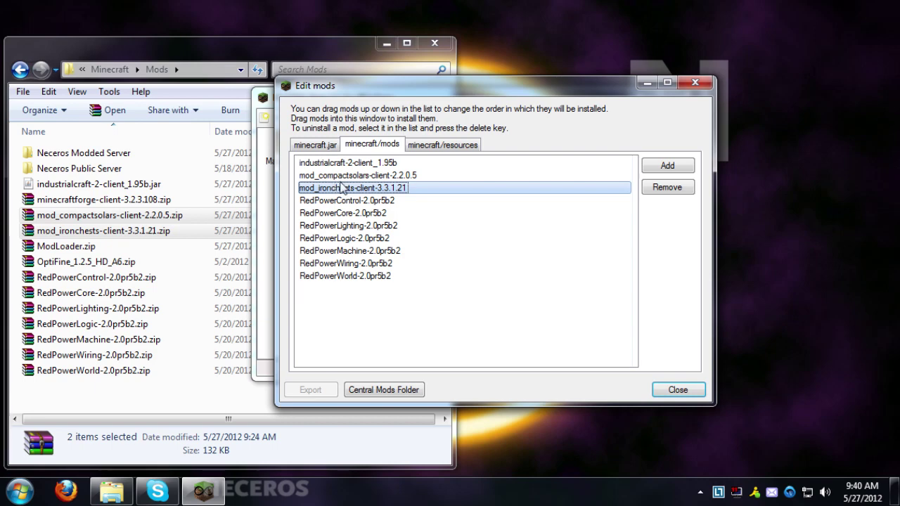
pyautogui.click(347, 176)
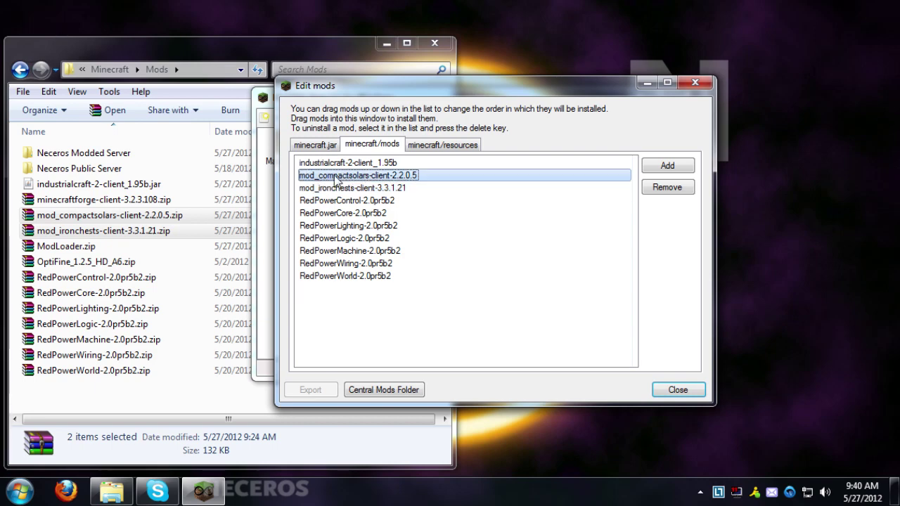
pyautogui.click(339, 164)
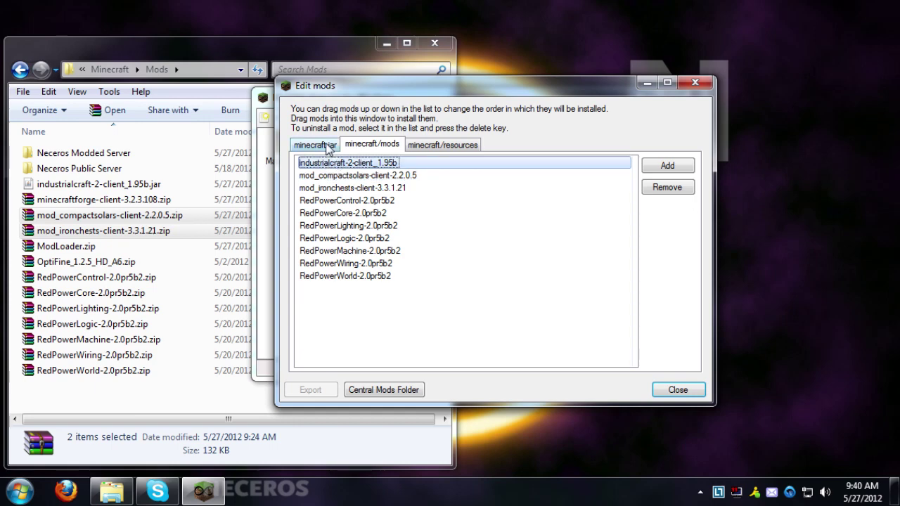
# Review the minecraft.jar, minecraft/mods and resources lists in the mod editor.
pyautogui.click(327, 147)
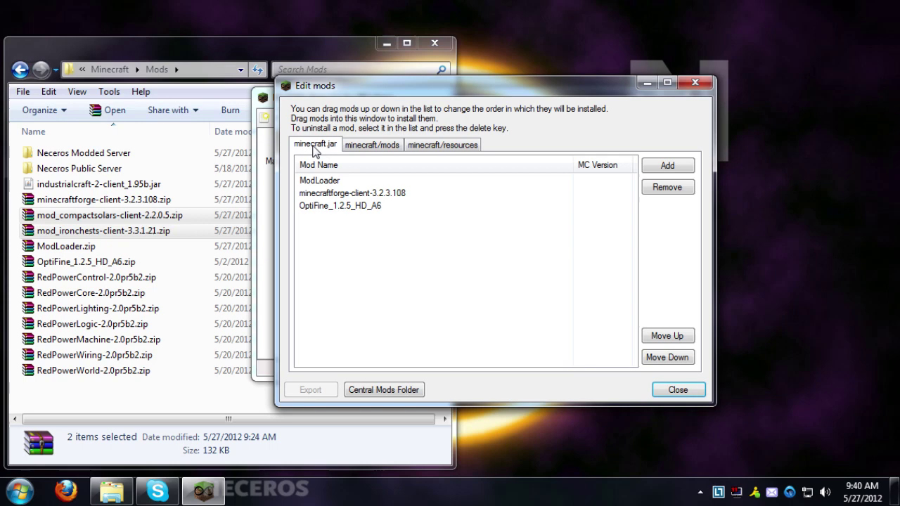
pyautogui.click(320, 181)
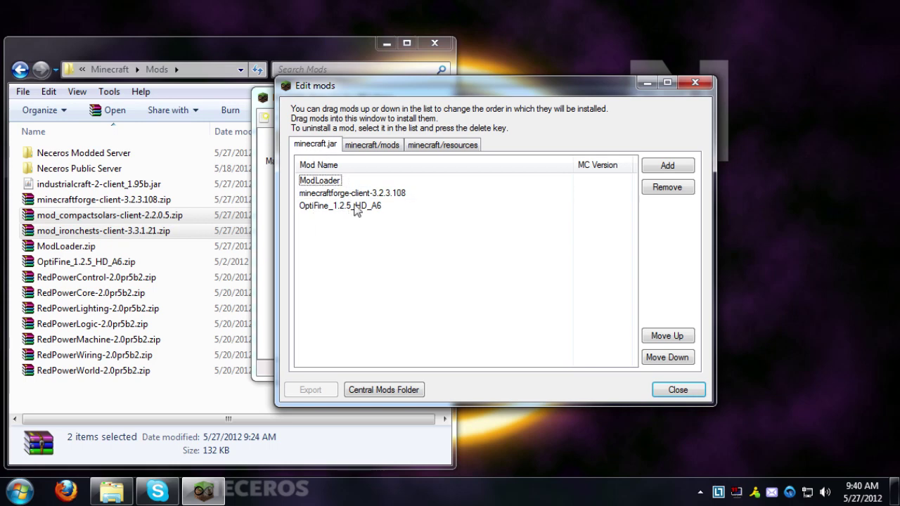
pyautogui.click(375, 144)
pyautogui.click(451, 146)
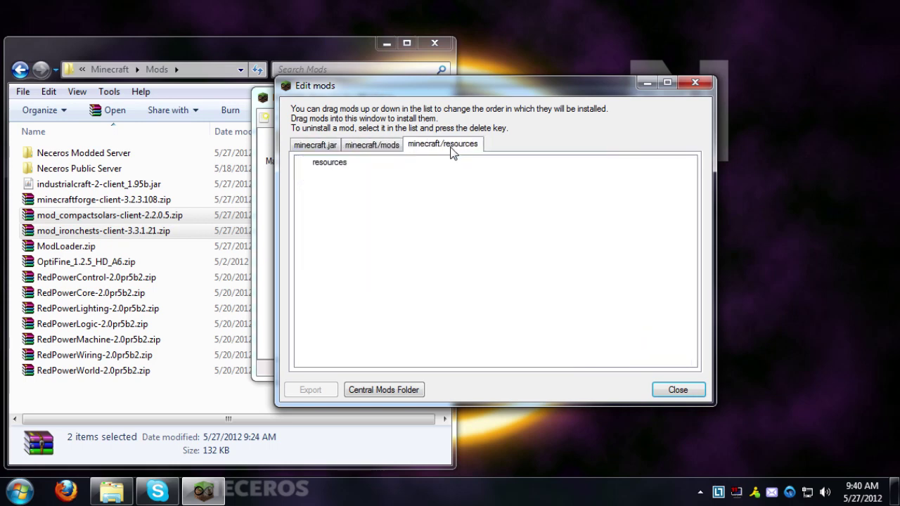
pyautogui.click(366, 146)
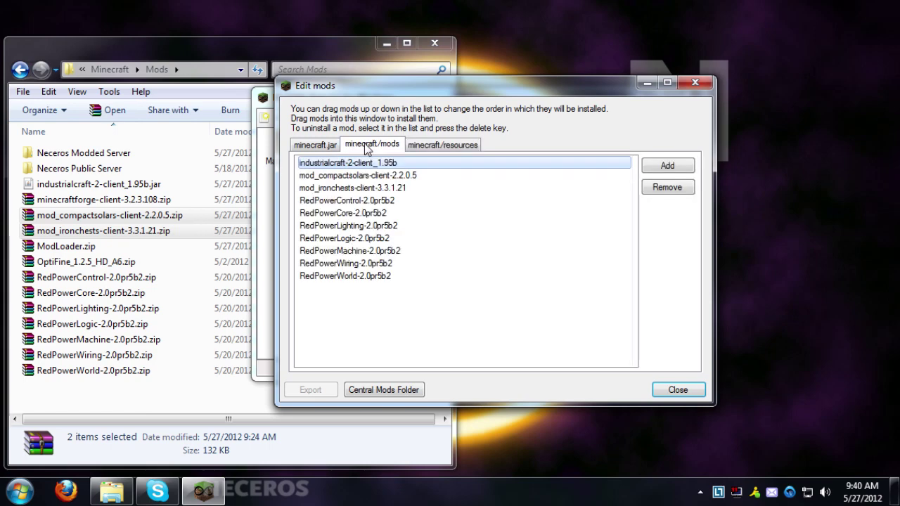
pyautogui.click(314, 147)
pyautogui.click(366, 145)
# Close the mod editor and choose Play on the Neceros Nation Server instance.
pyautogui.click(676, 390)
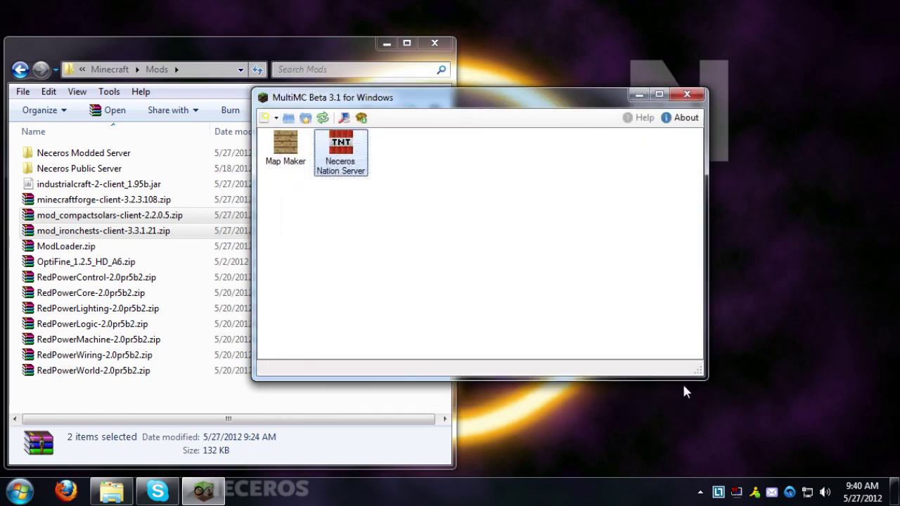
pyautogui.rightClick(337, 153)
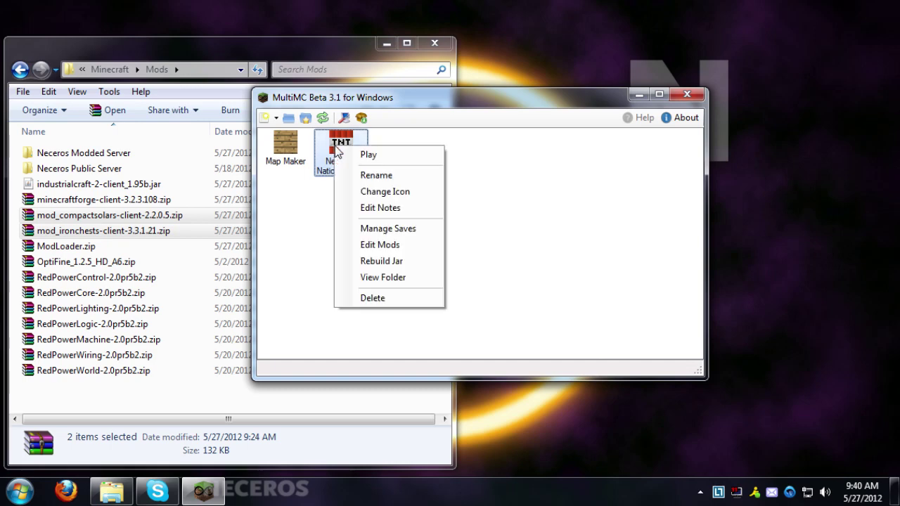
pyautogui.click(384, 166)
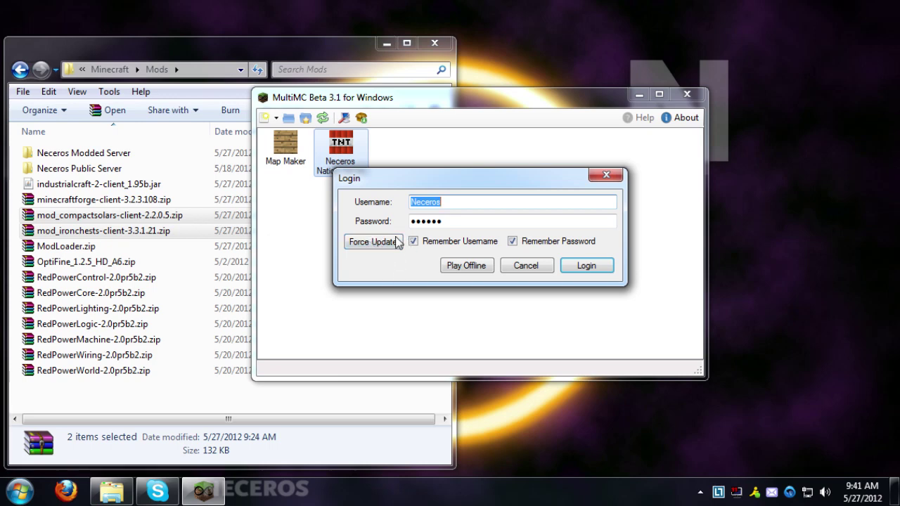
# Log in with the saved account to launch Minecraft 1.2.5.
pyautogui.click(594, 267)
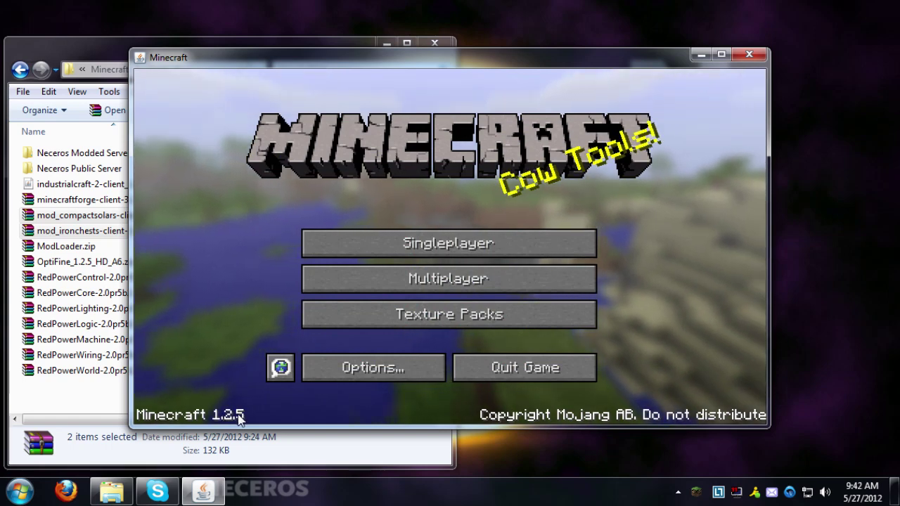
pyautogui.click(383, 366)
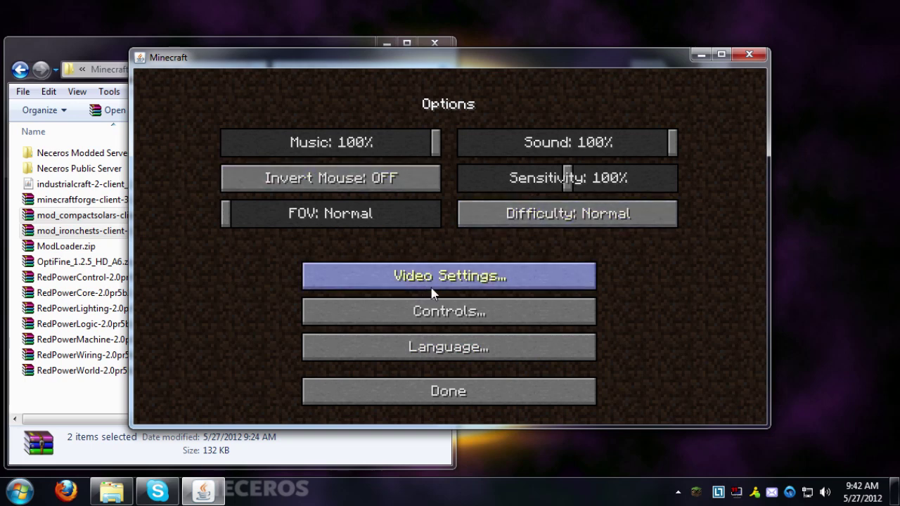
pyautogui.click(438, 310)
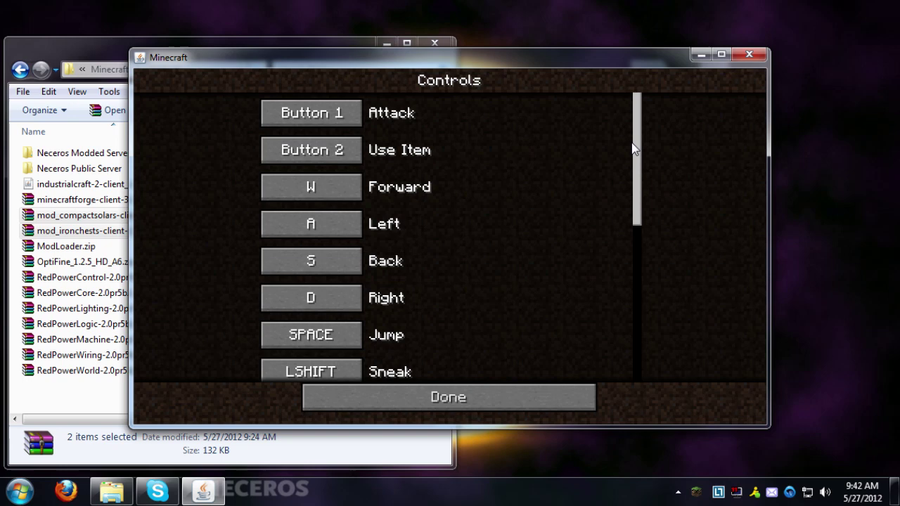
pyautogui.moveTo(638, 145); pyautogui.dragTo(634, 376)
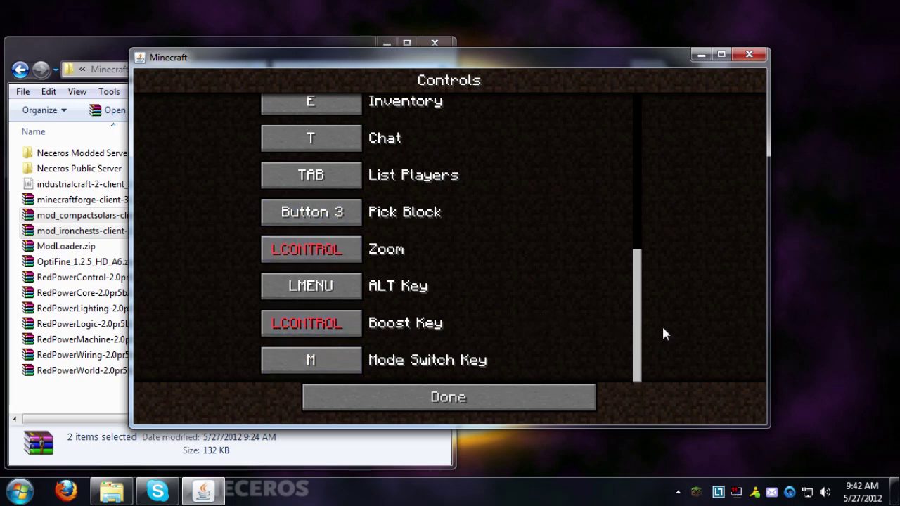
pyautogui.moveTo(641, 336); pyautogui.dragTo(594, 405)
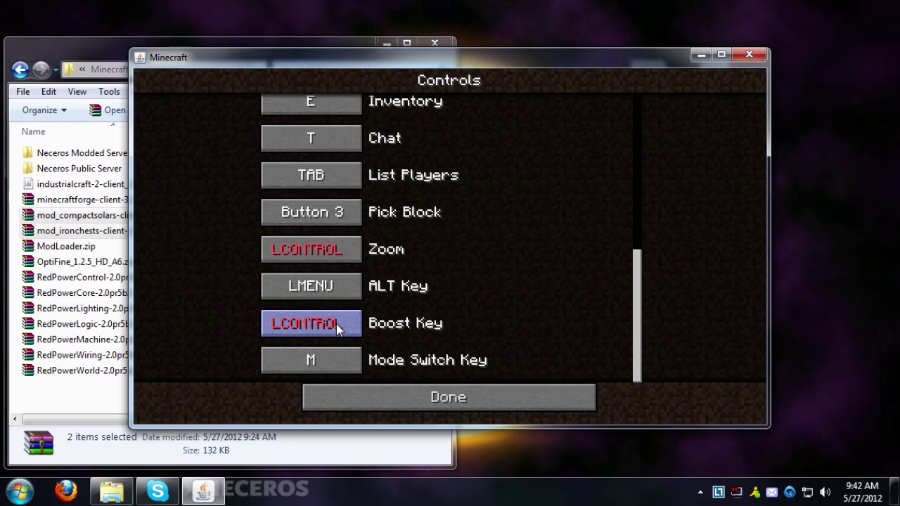
pyautogui.click(401, 404)
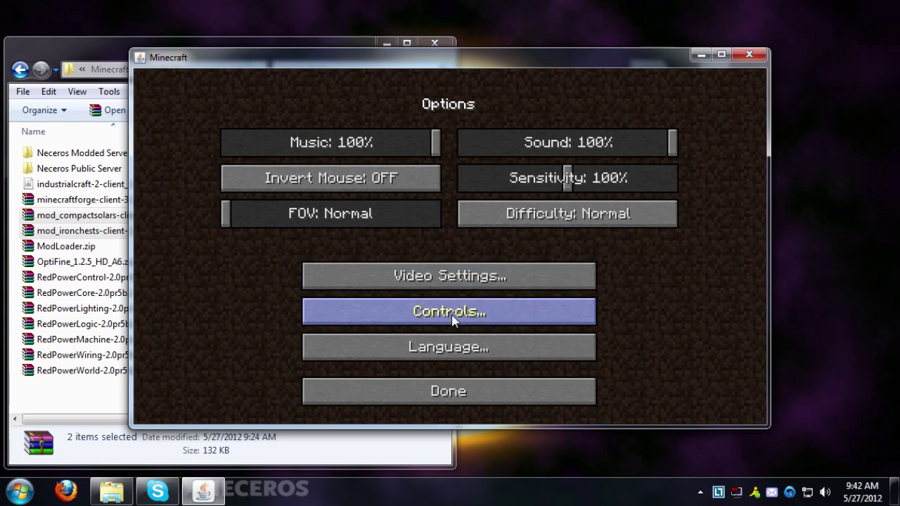
# Leave the options screen and quit Minecraft back to the MultiMC instance list.
pyautogui.click(429, 393)
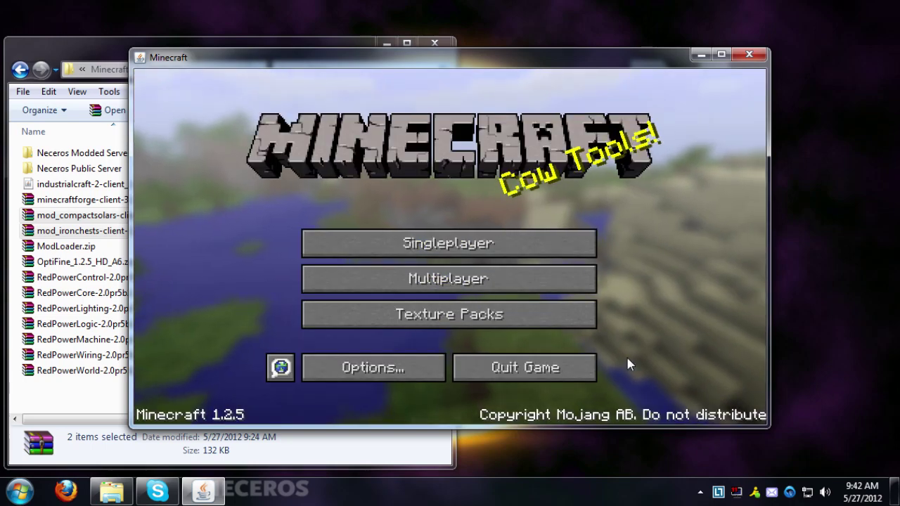
pyautogui.click(539, 368)
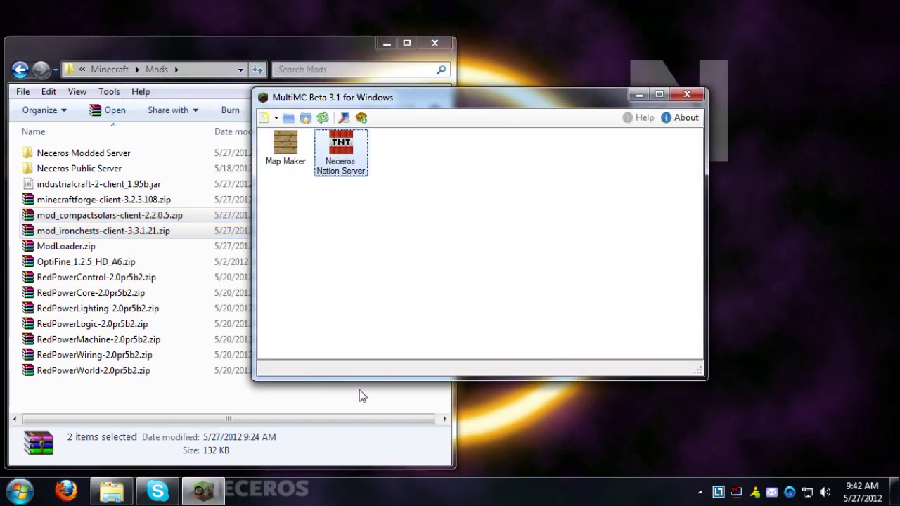